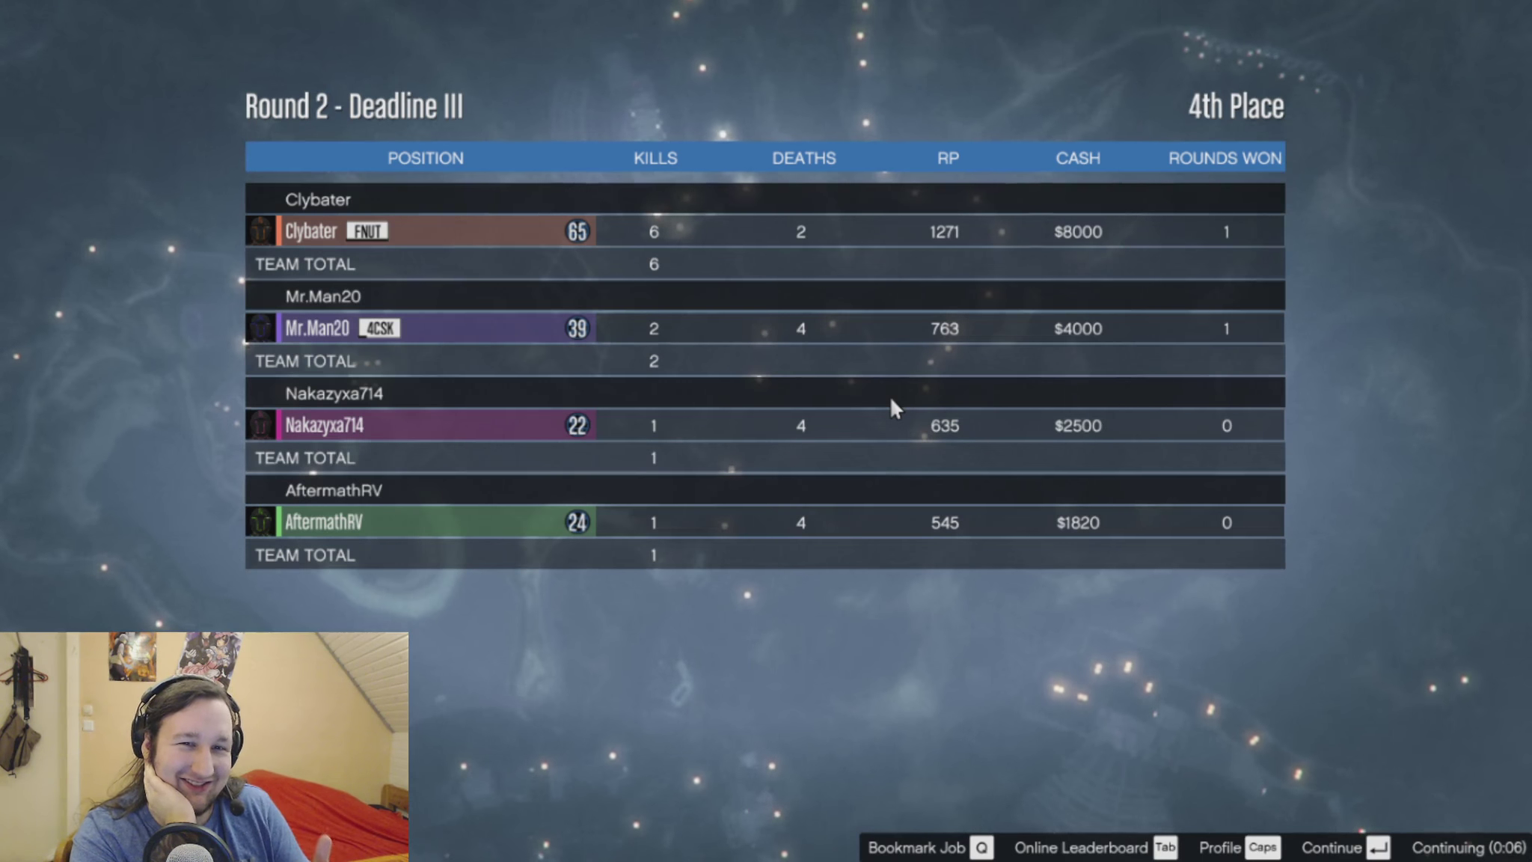
key(Return)
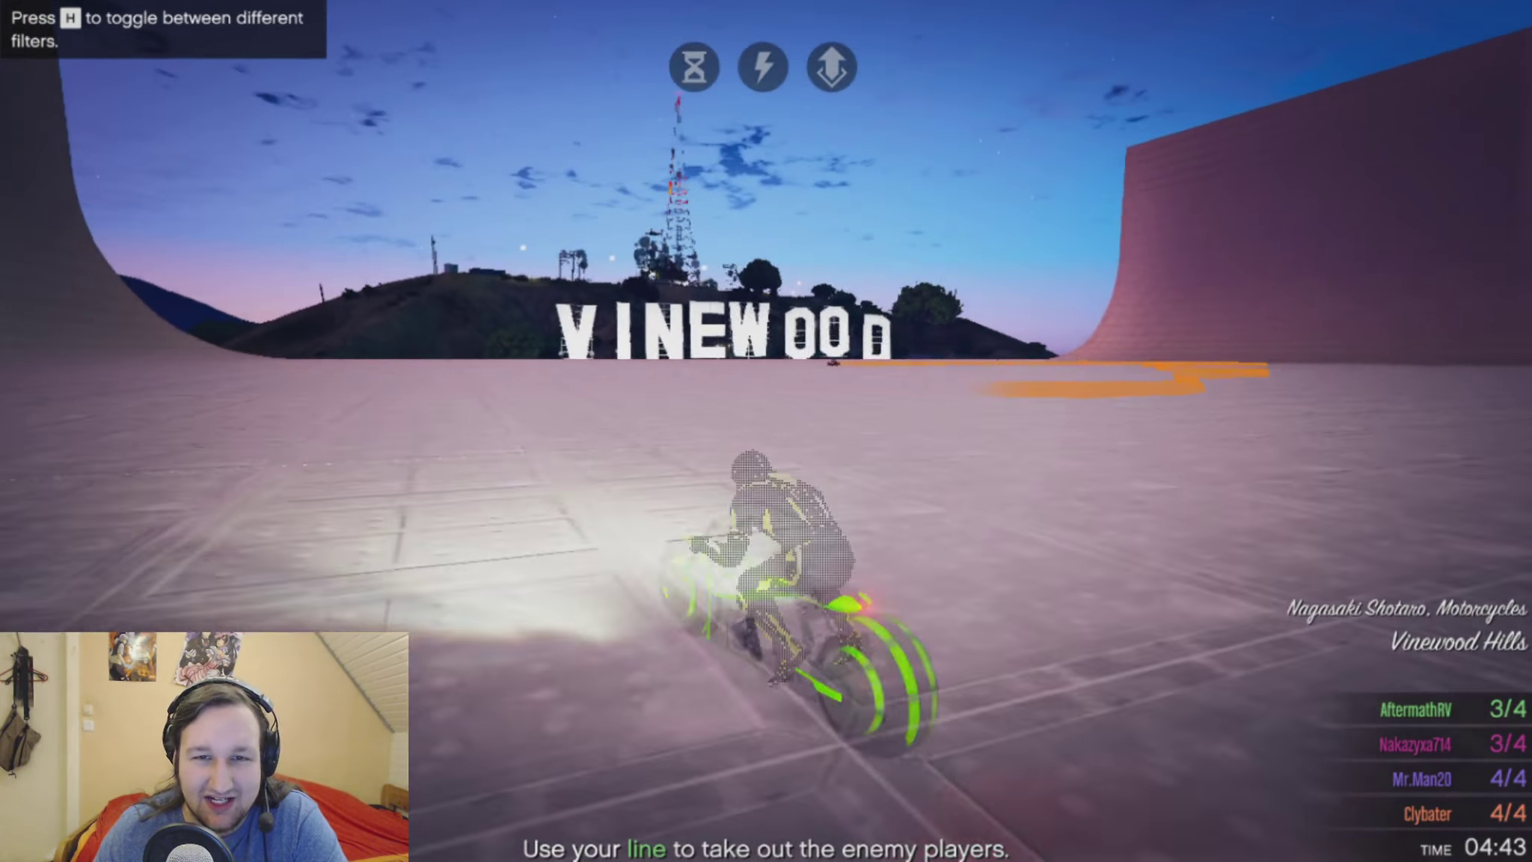
key(a)
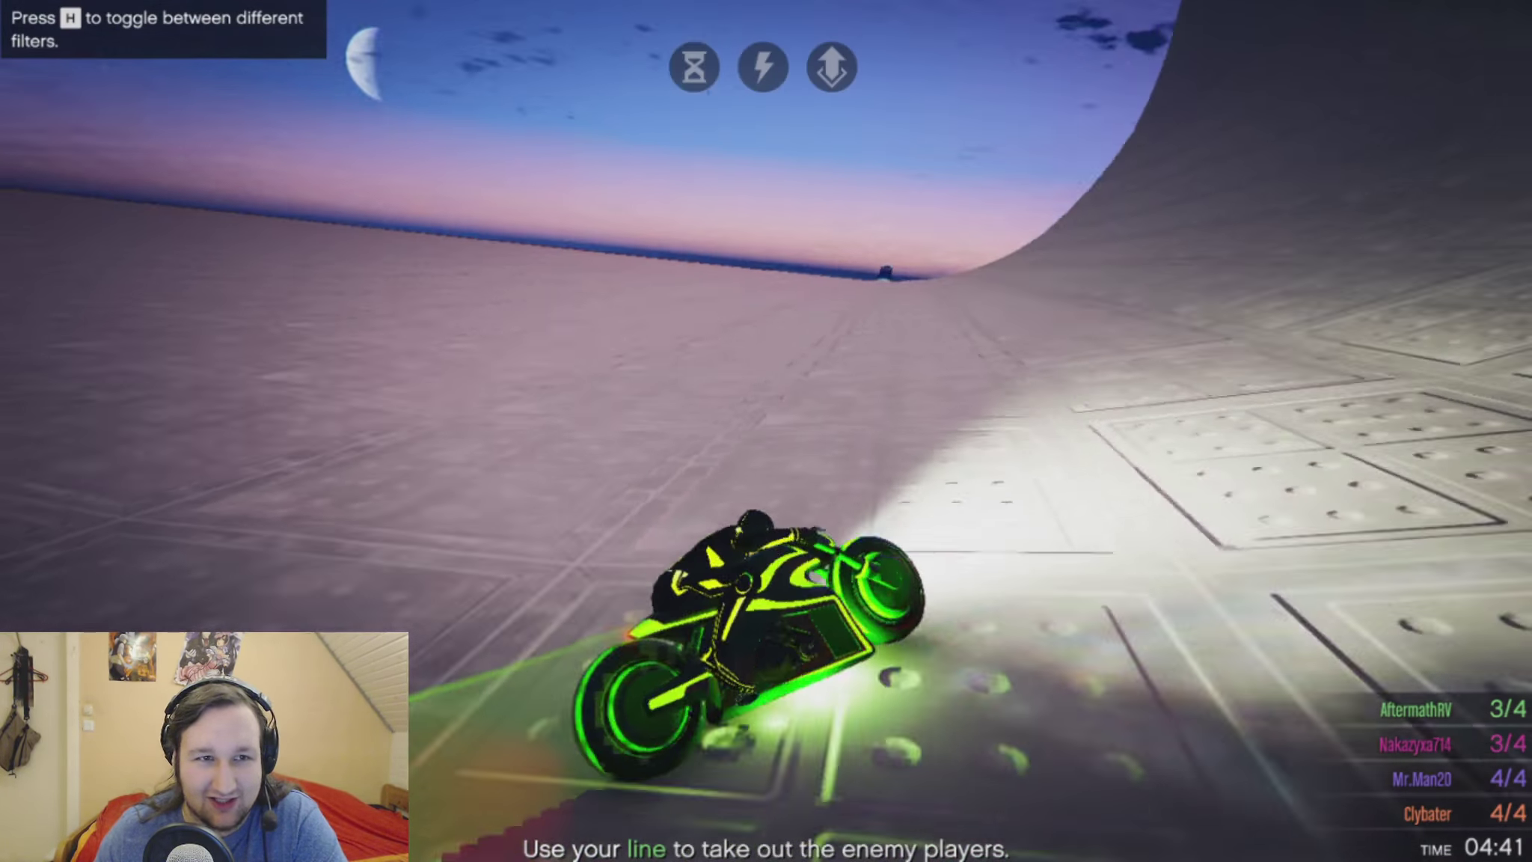
key(a)
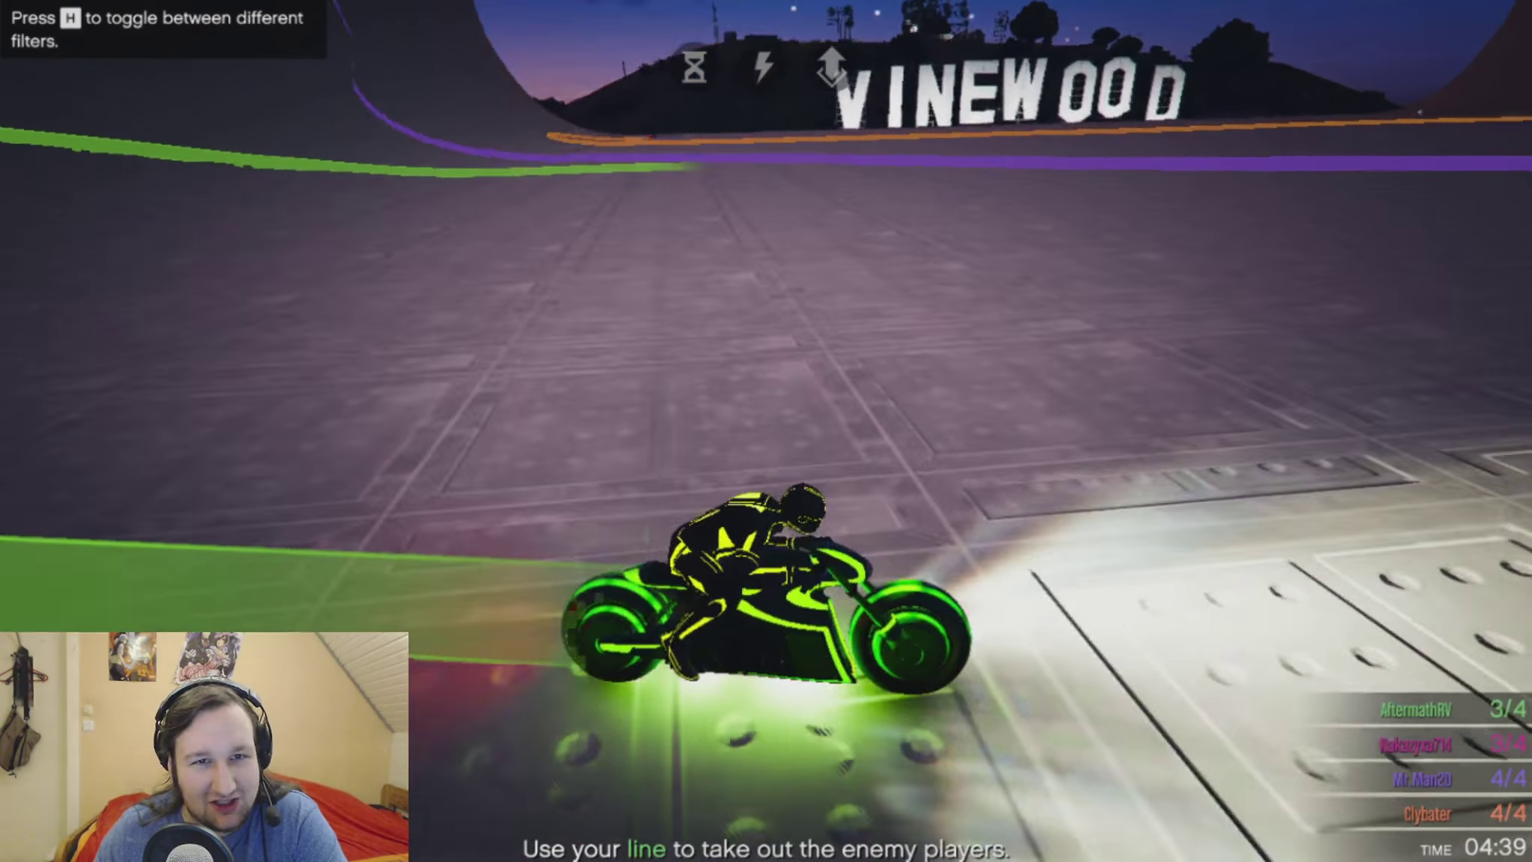
key(d)
key(a)
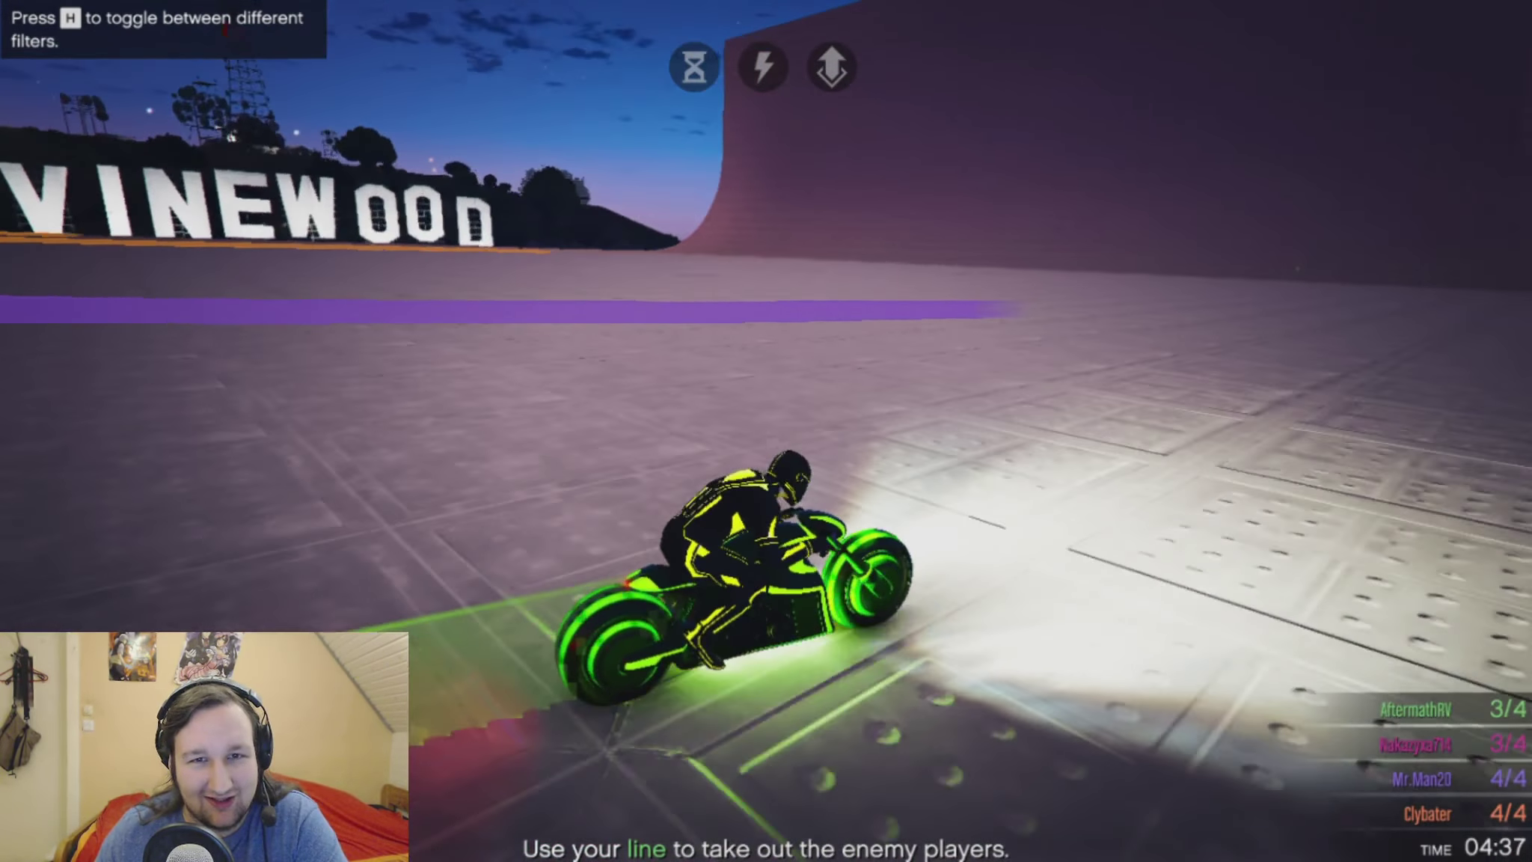
key(a)
key(d)
key(a)
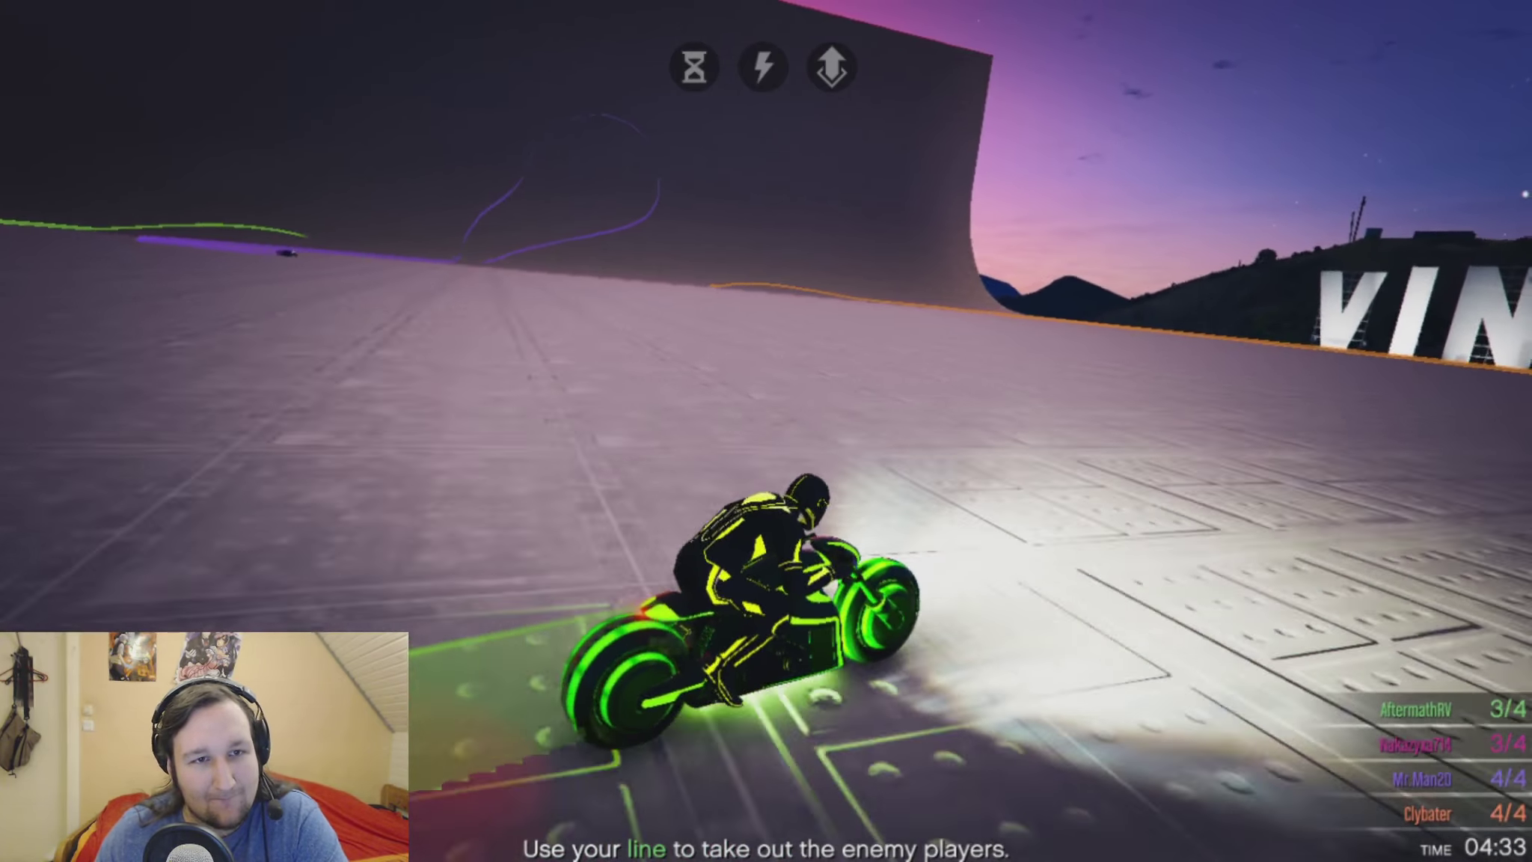
key(d)
key(a)
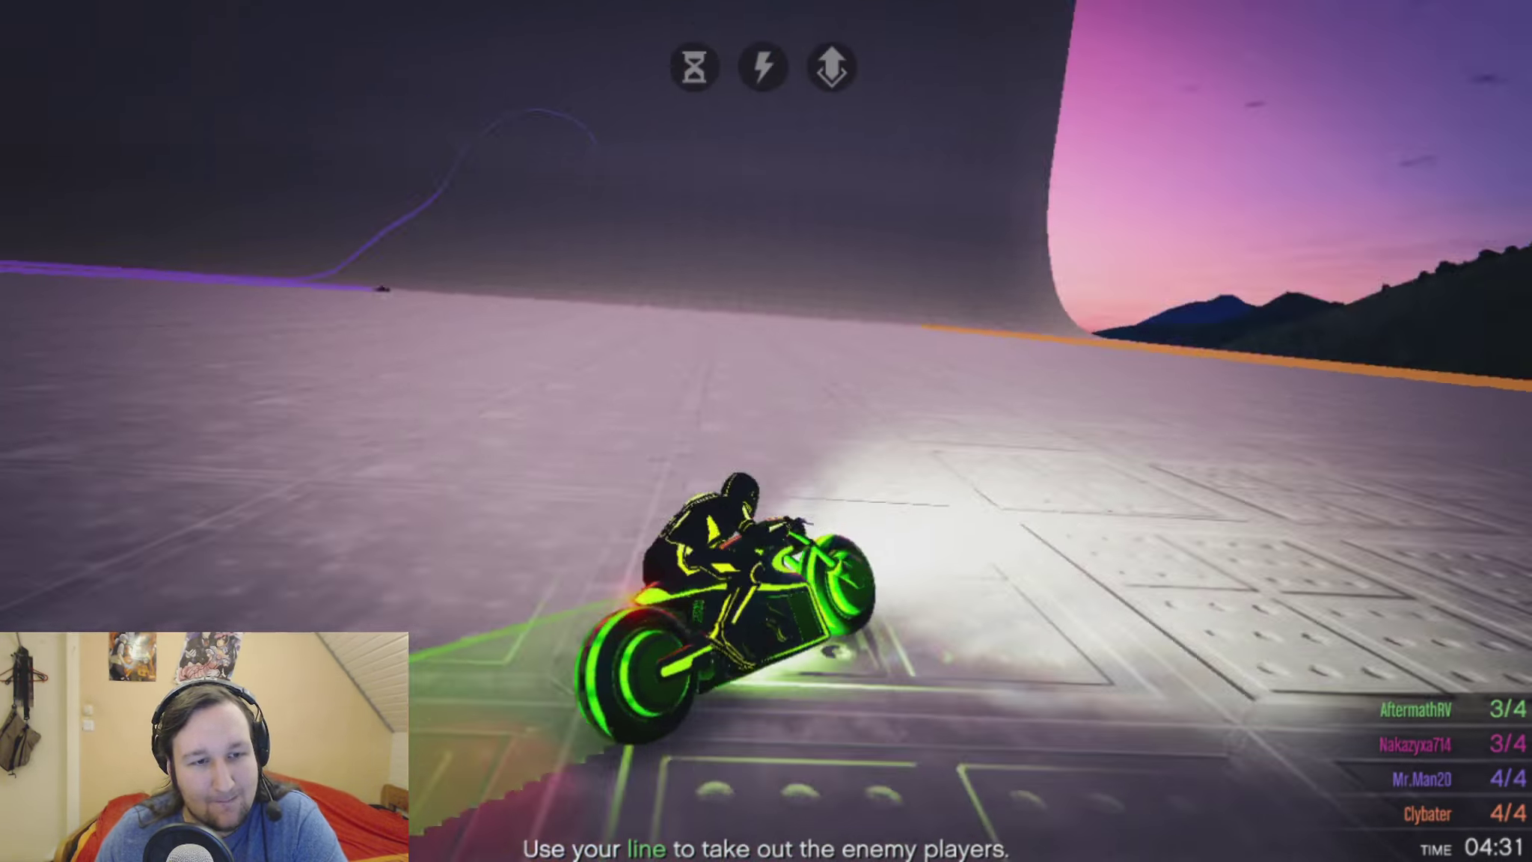
key(a)
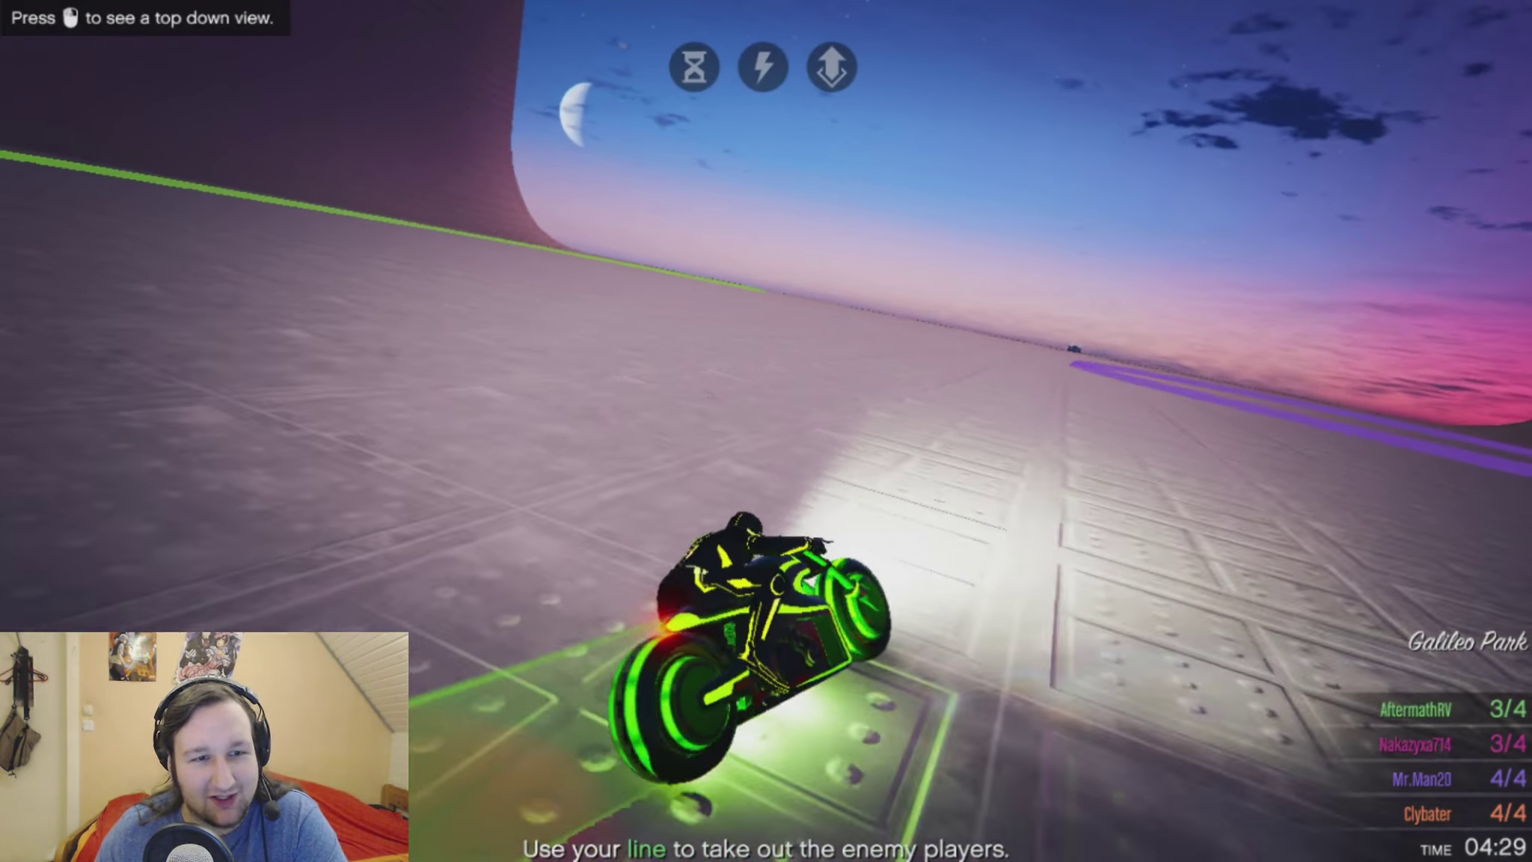
key(a)
key(a)
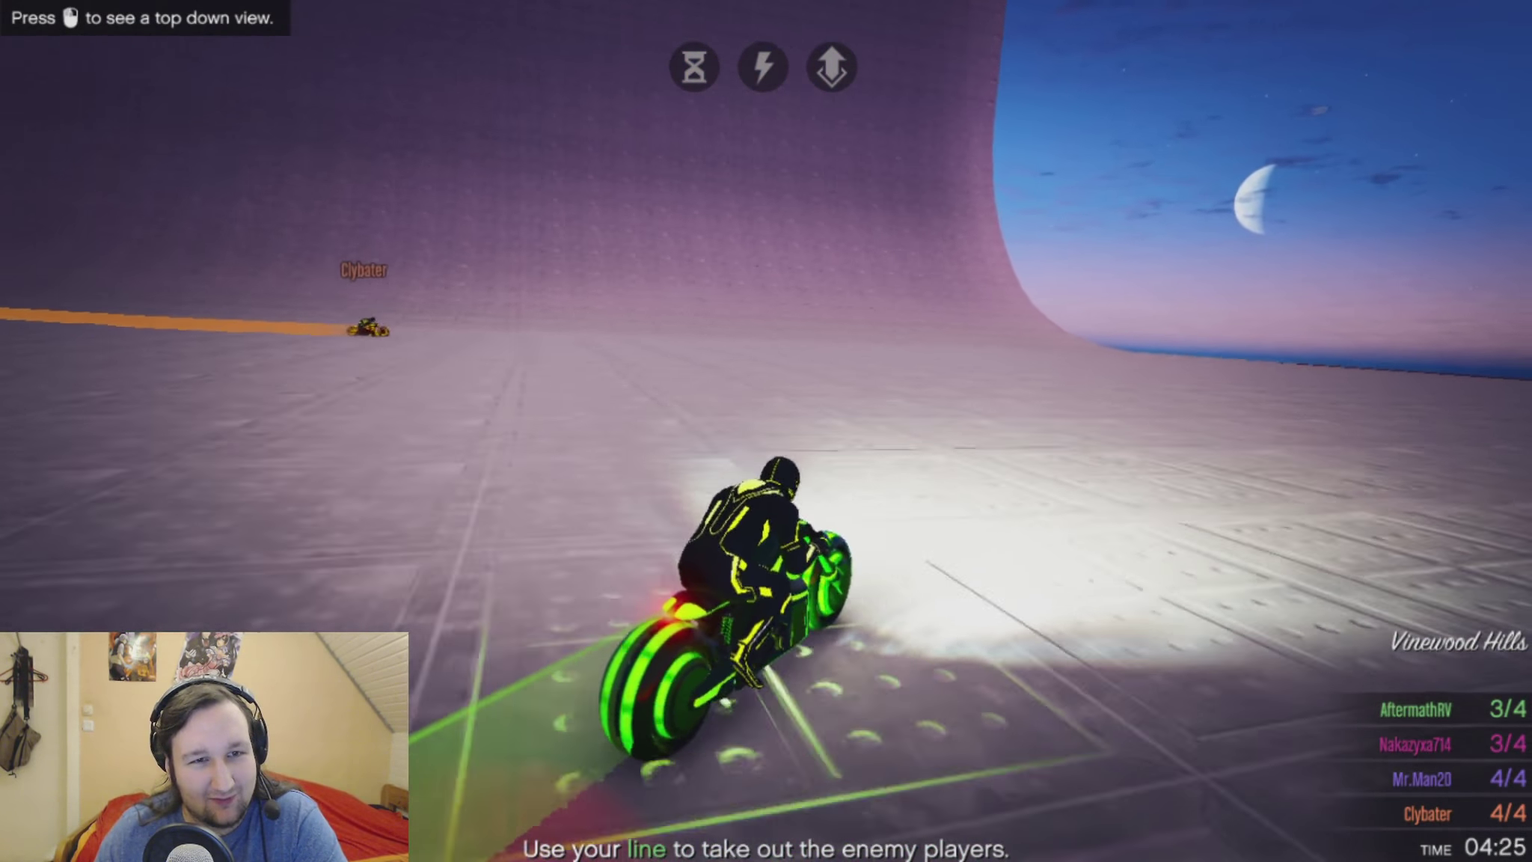
key(a)
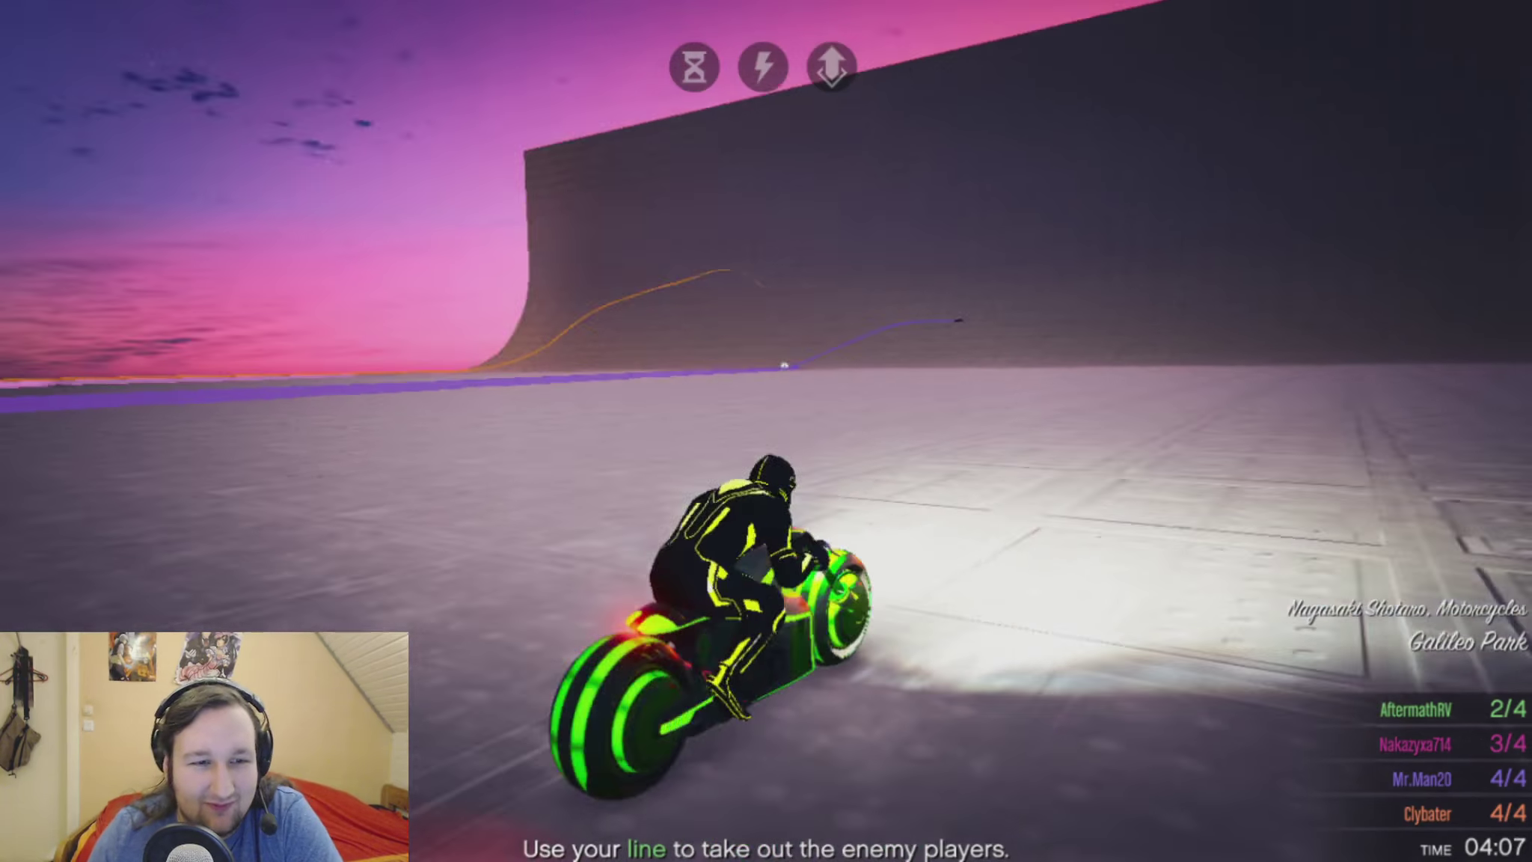
key(d)
key(d)
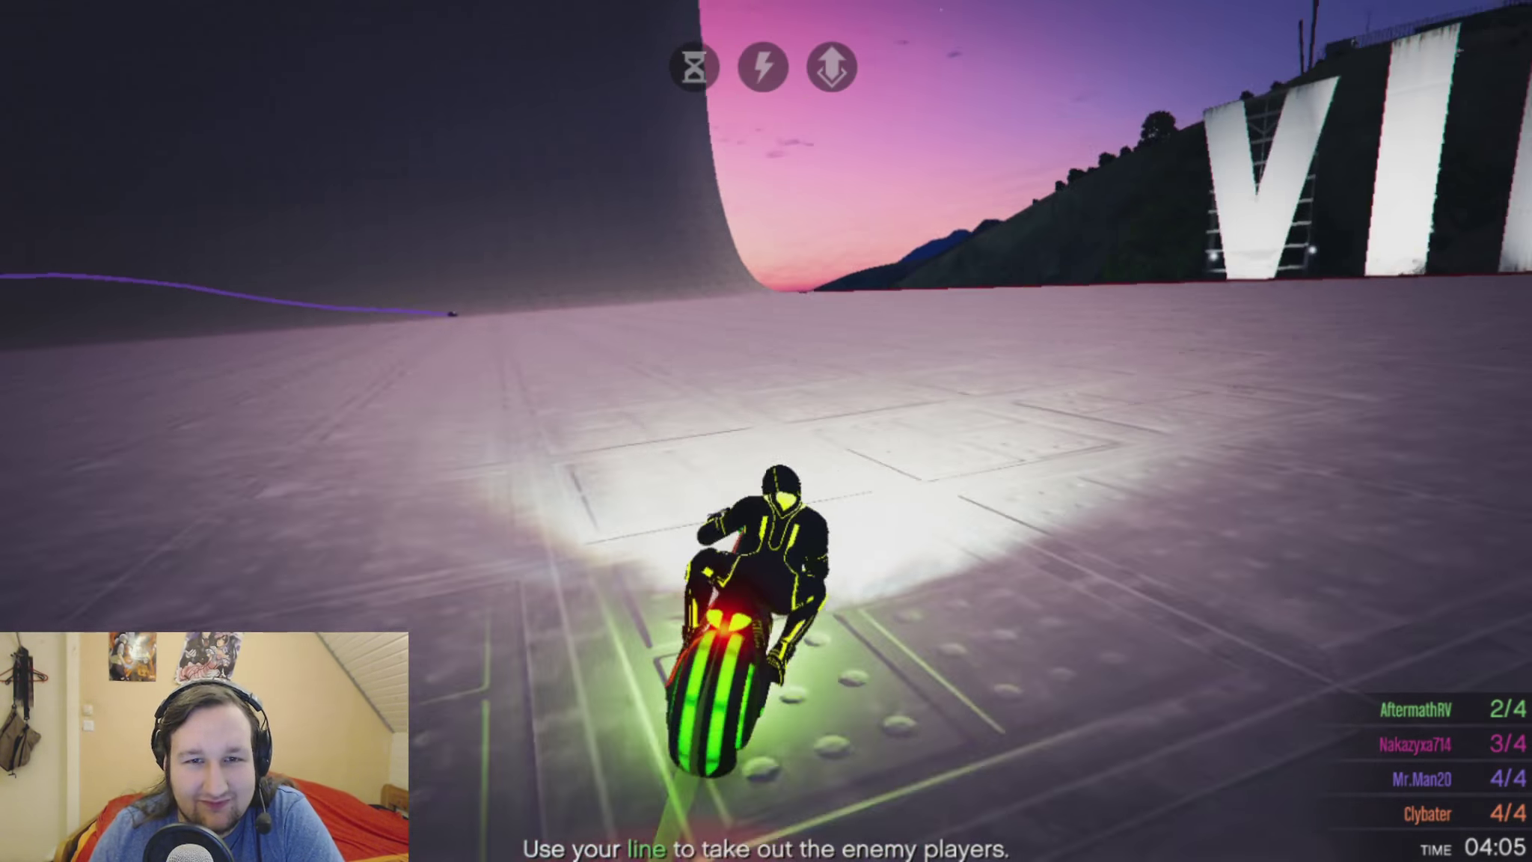
key(d)
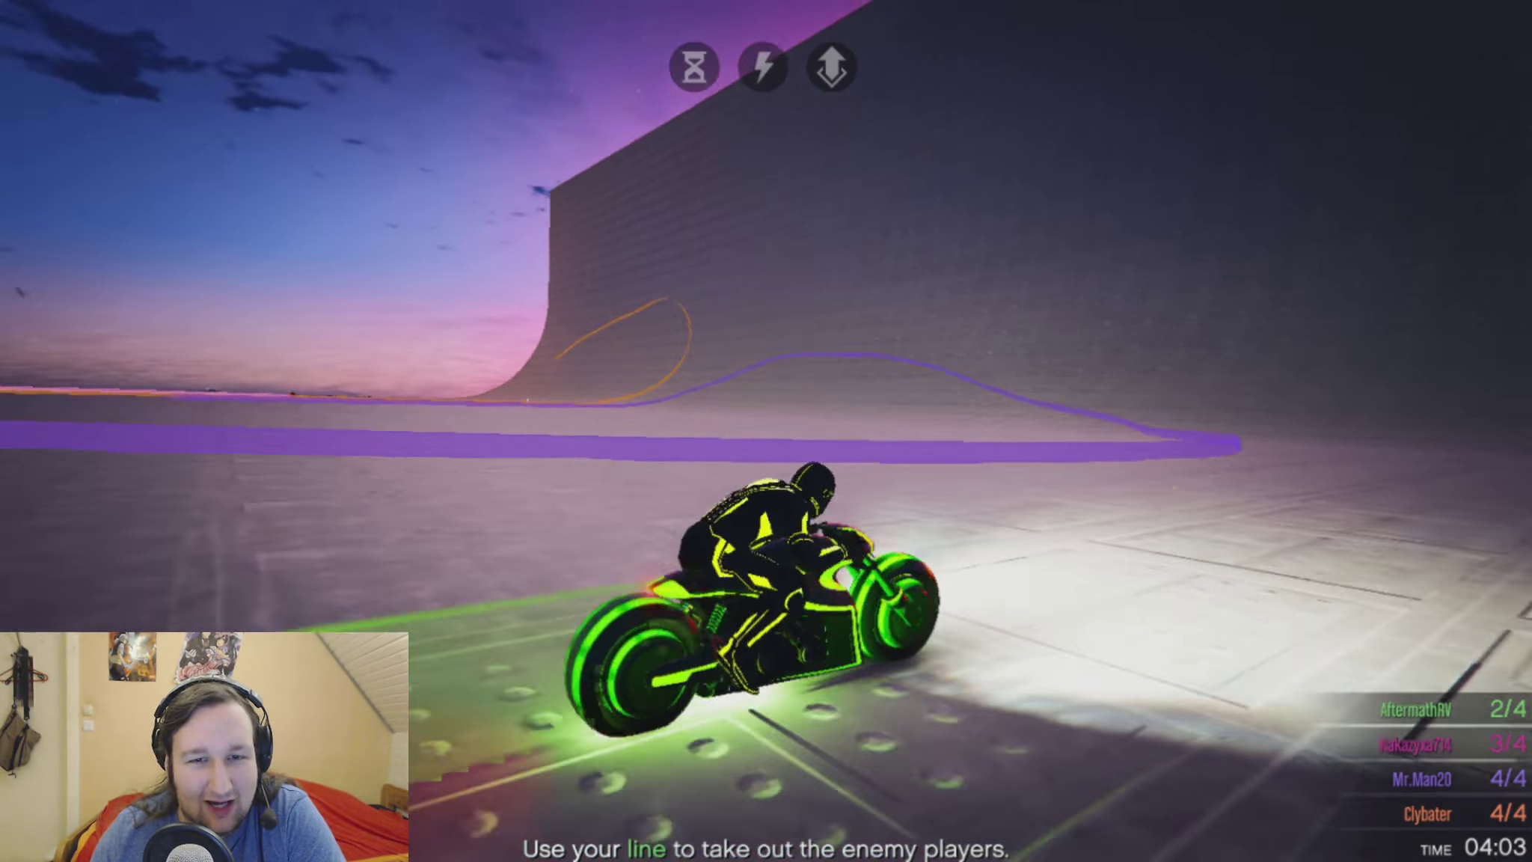
key(w)
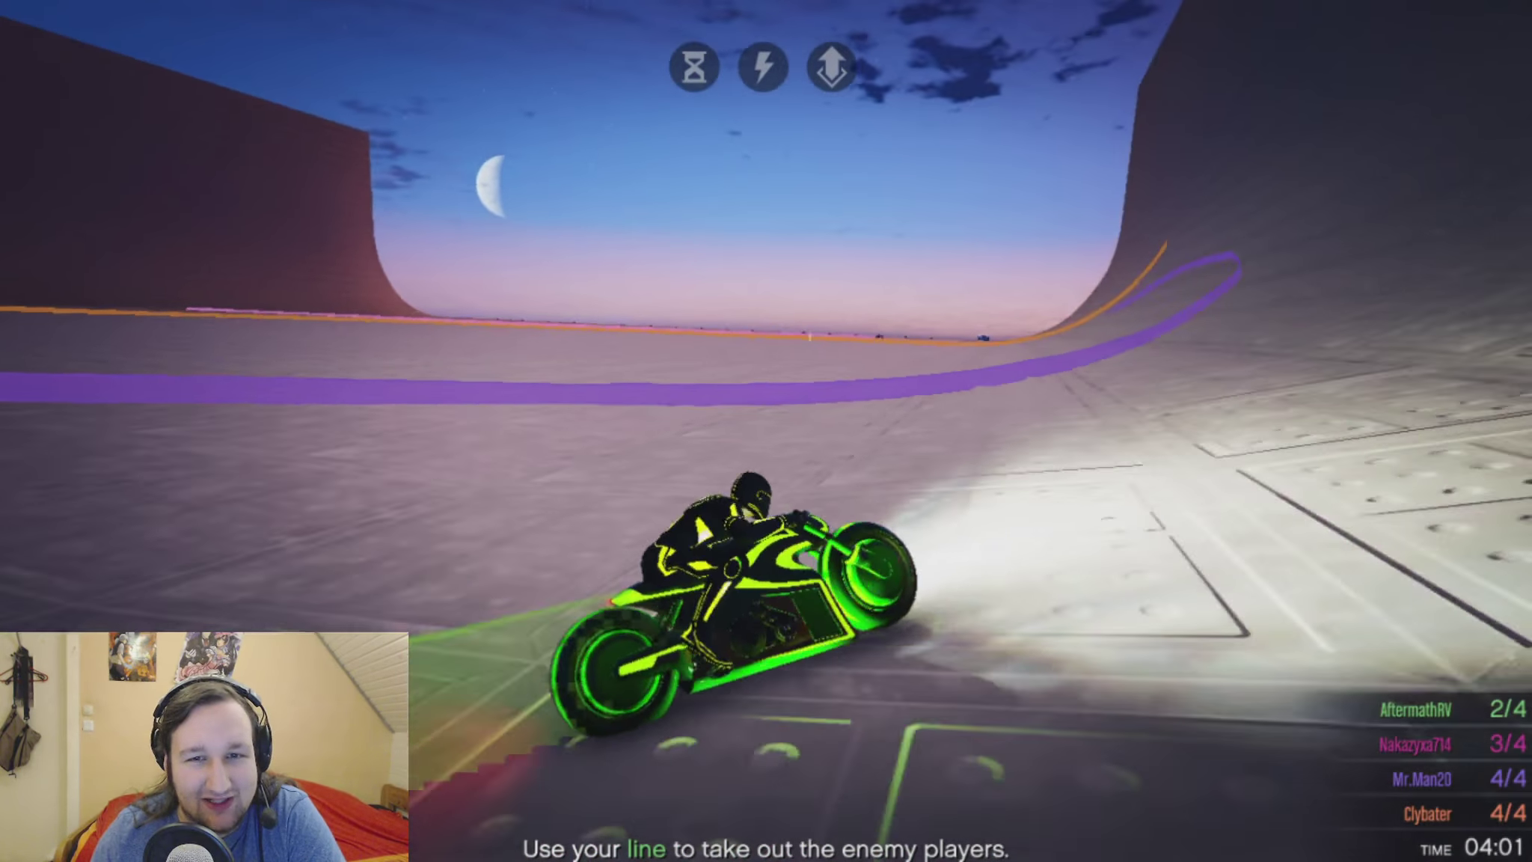
key(a)
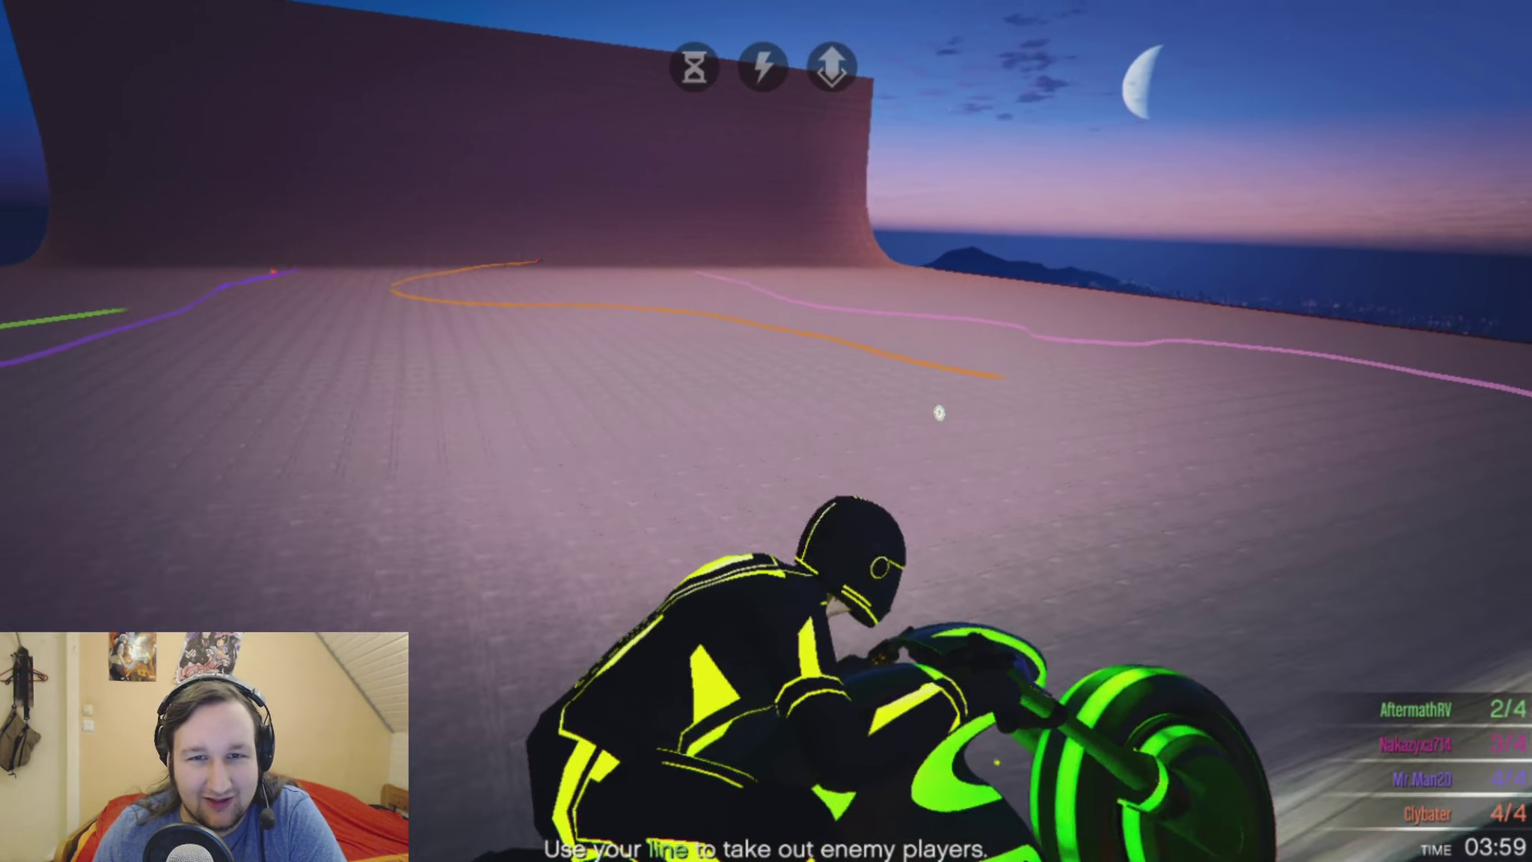
key(d)
key(a)
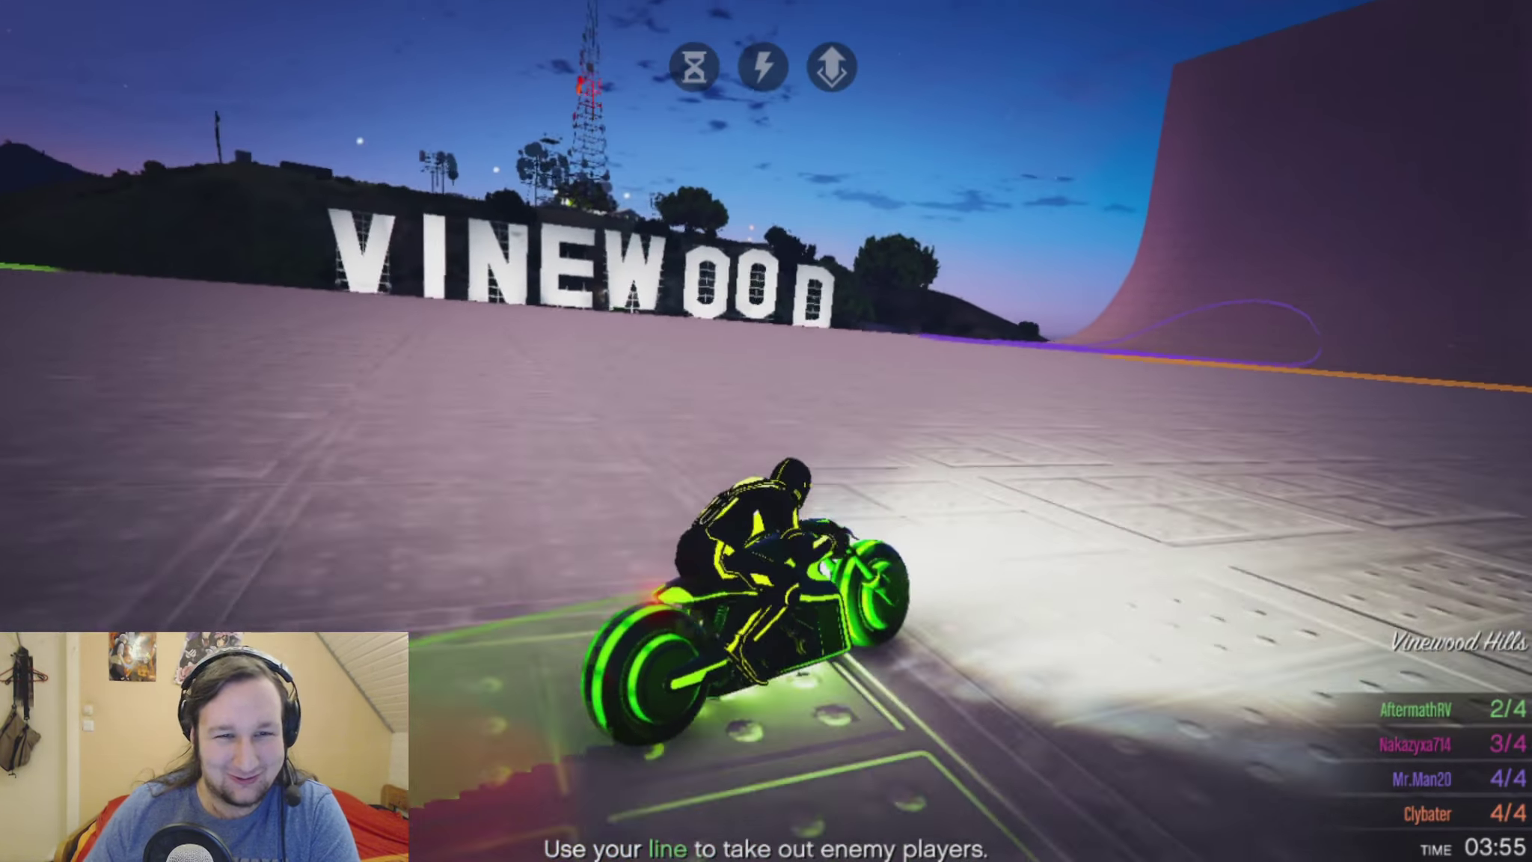
key(a)
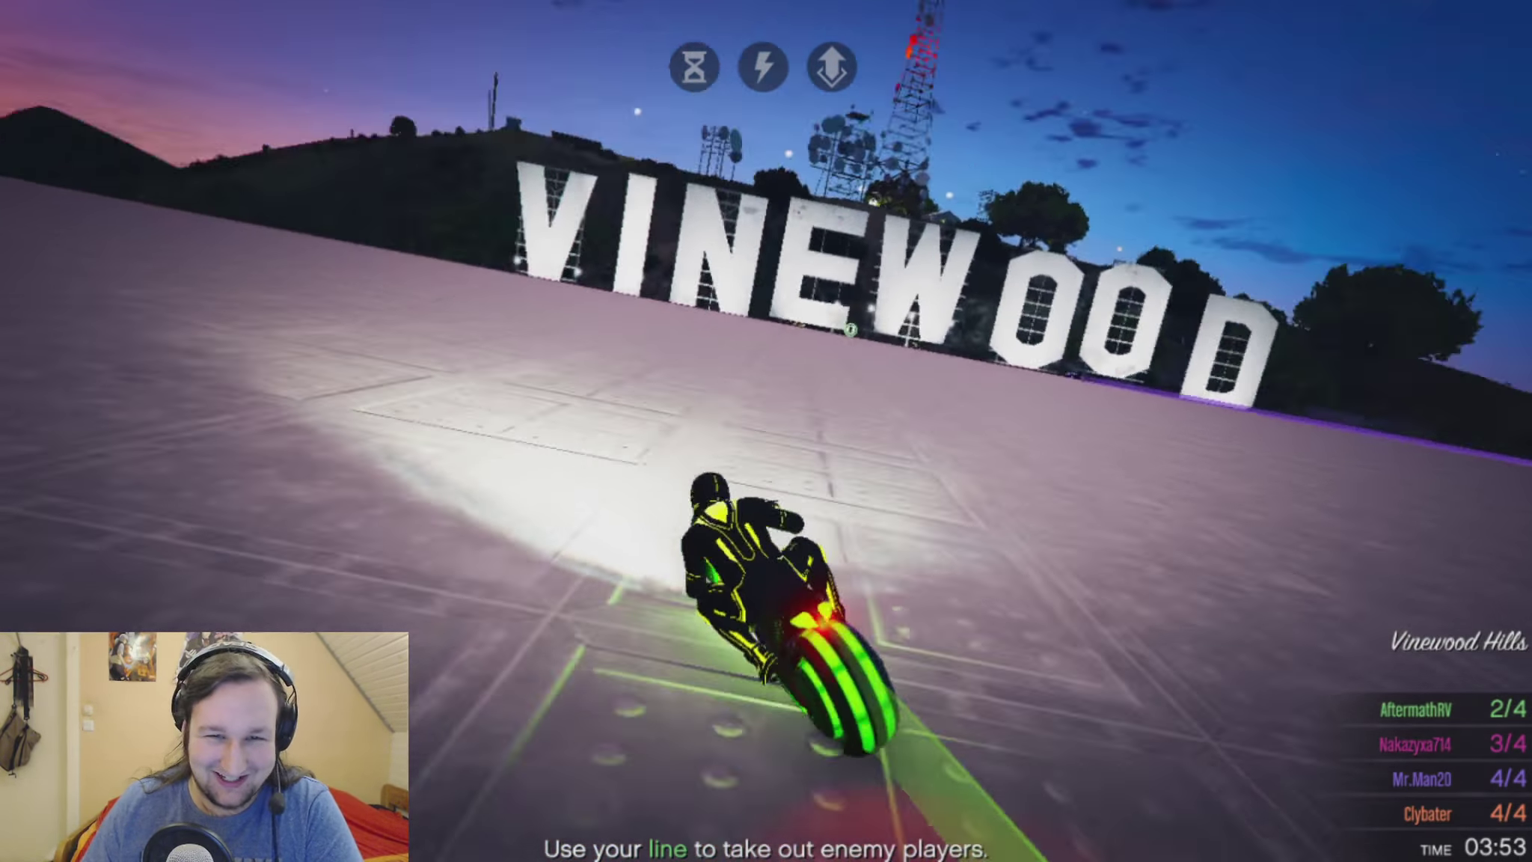
key(d)
key(d)
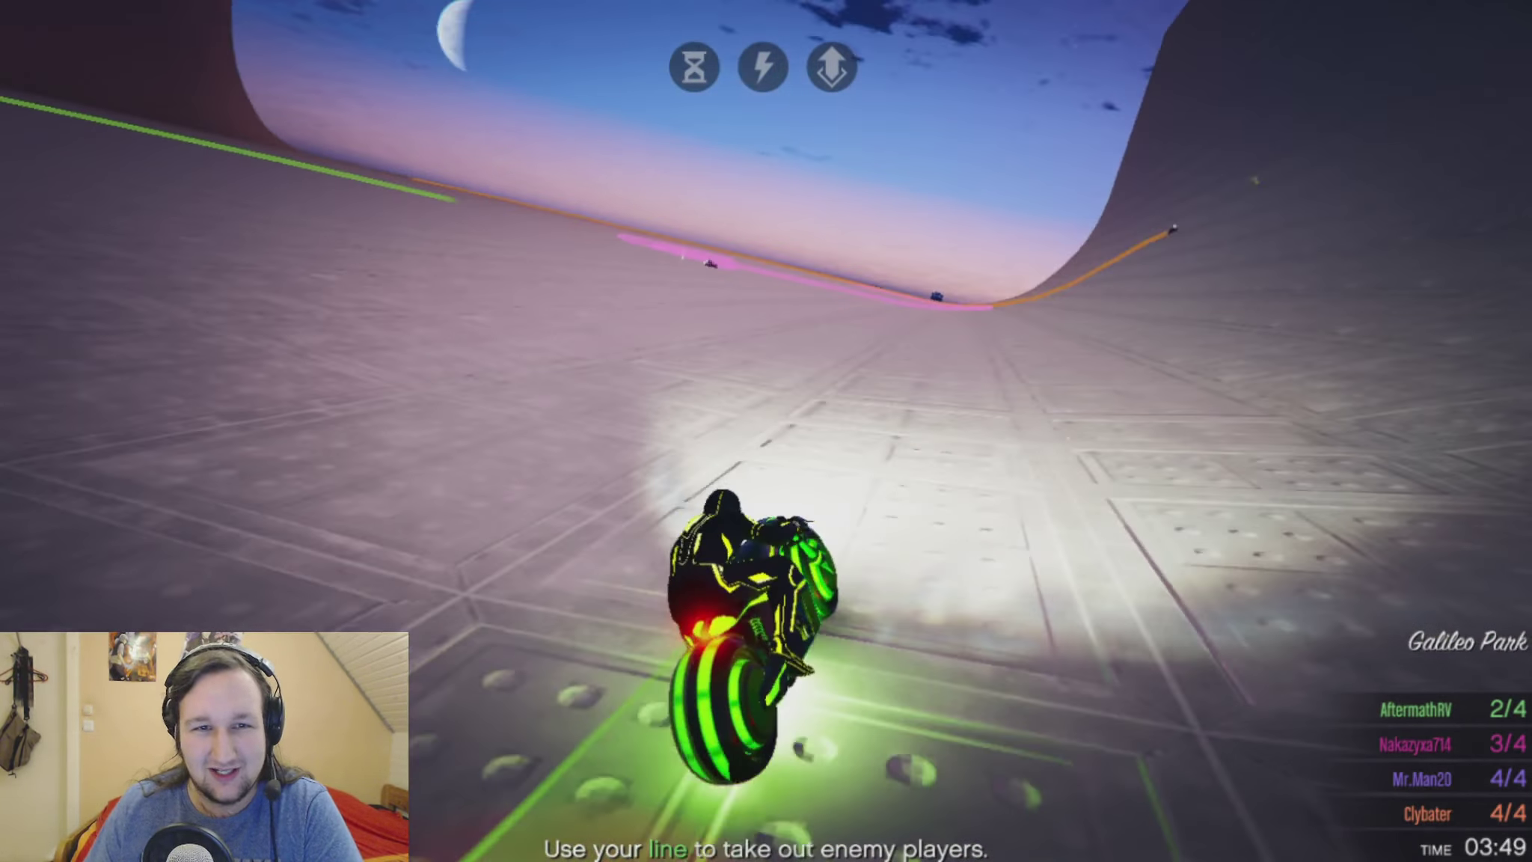
key(d)
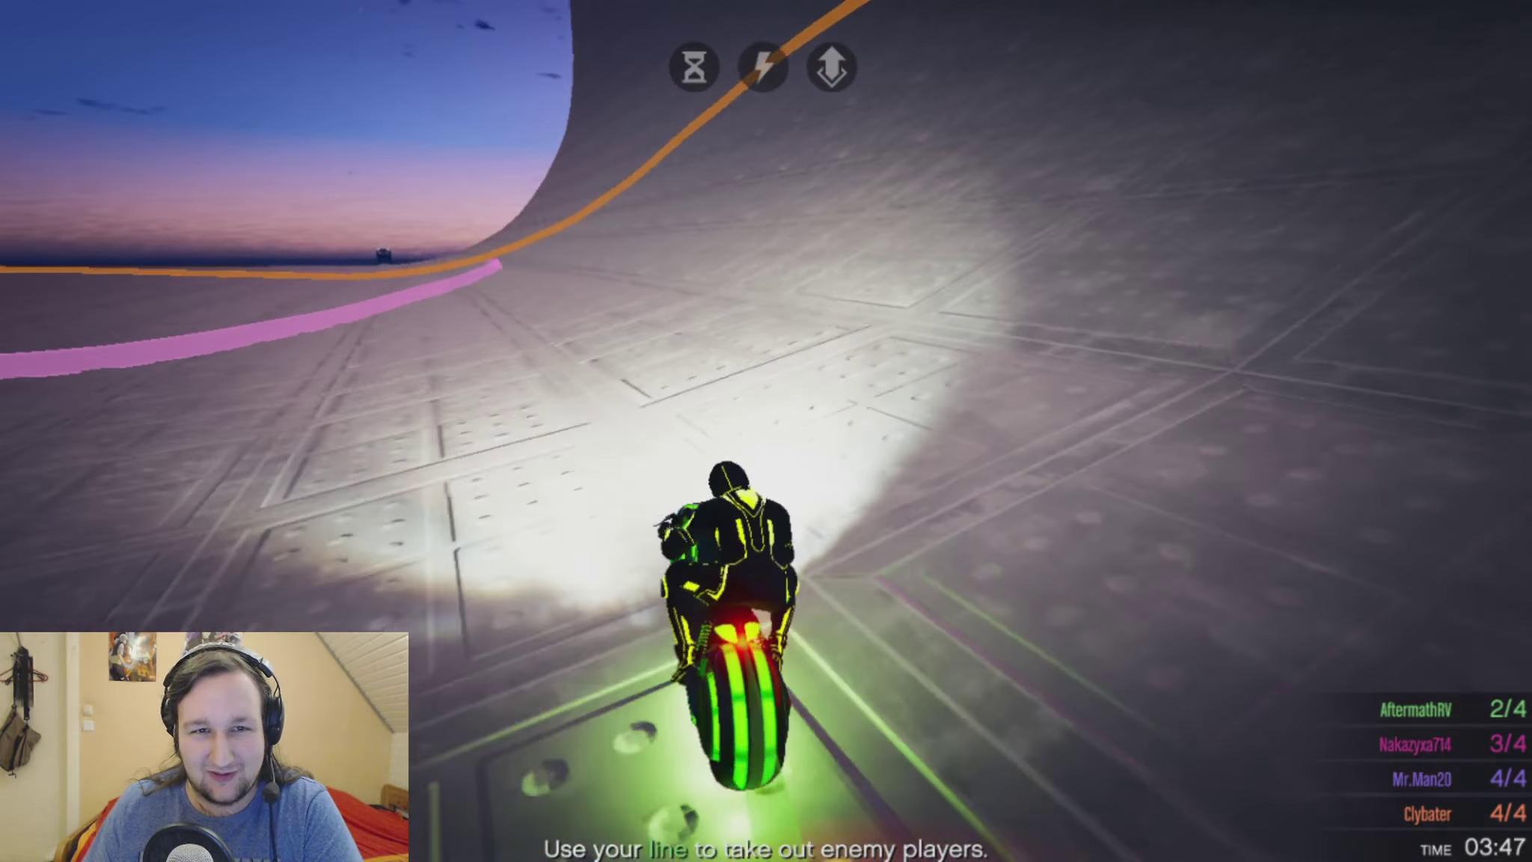
key(a)
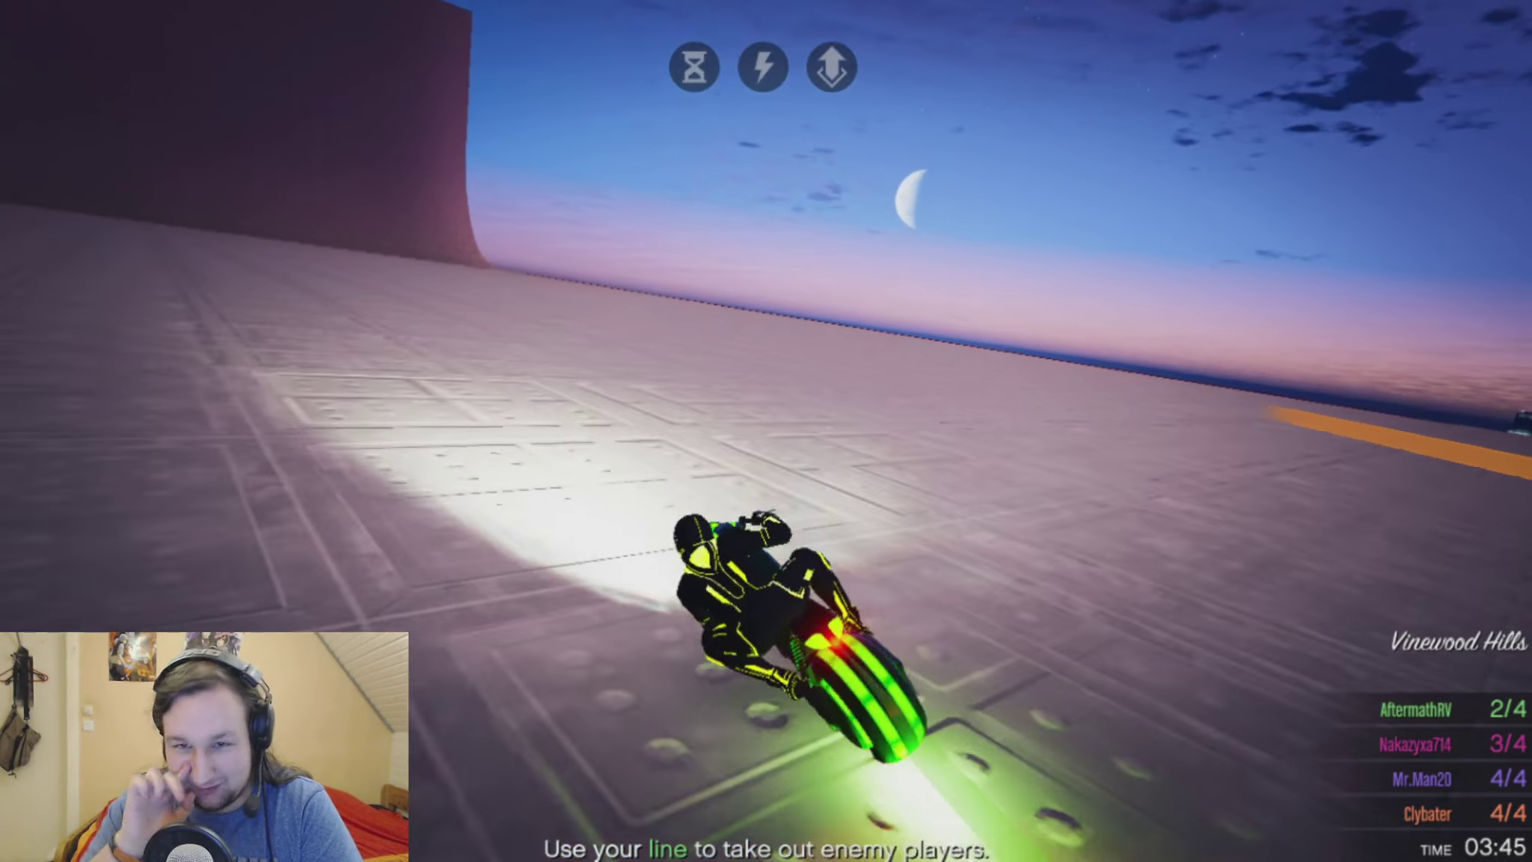
key(a)
key(d)
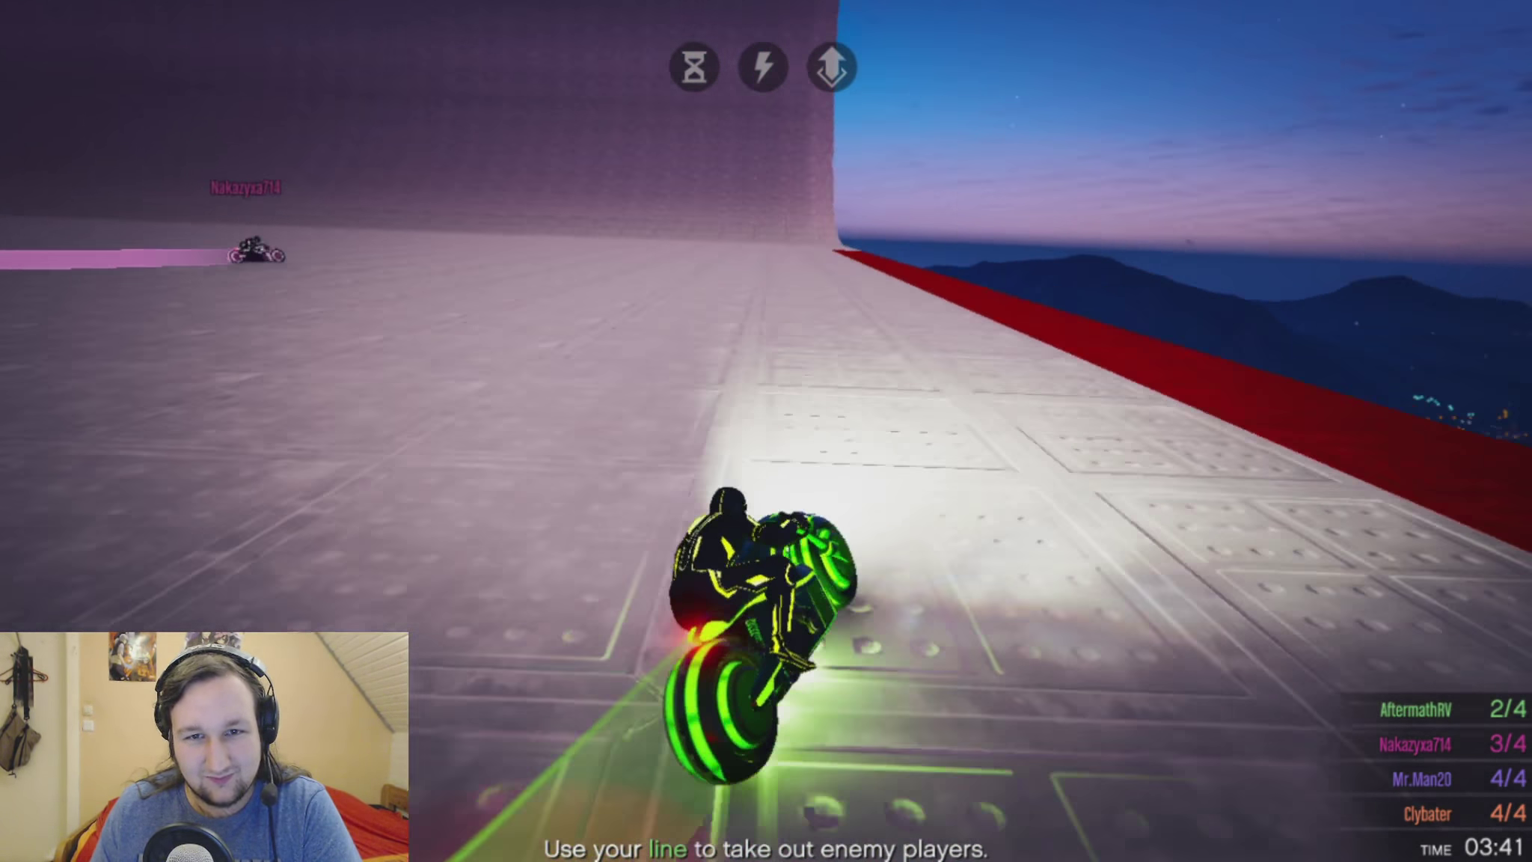
key(a)
key(d)
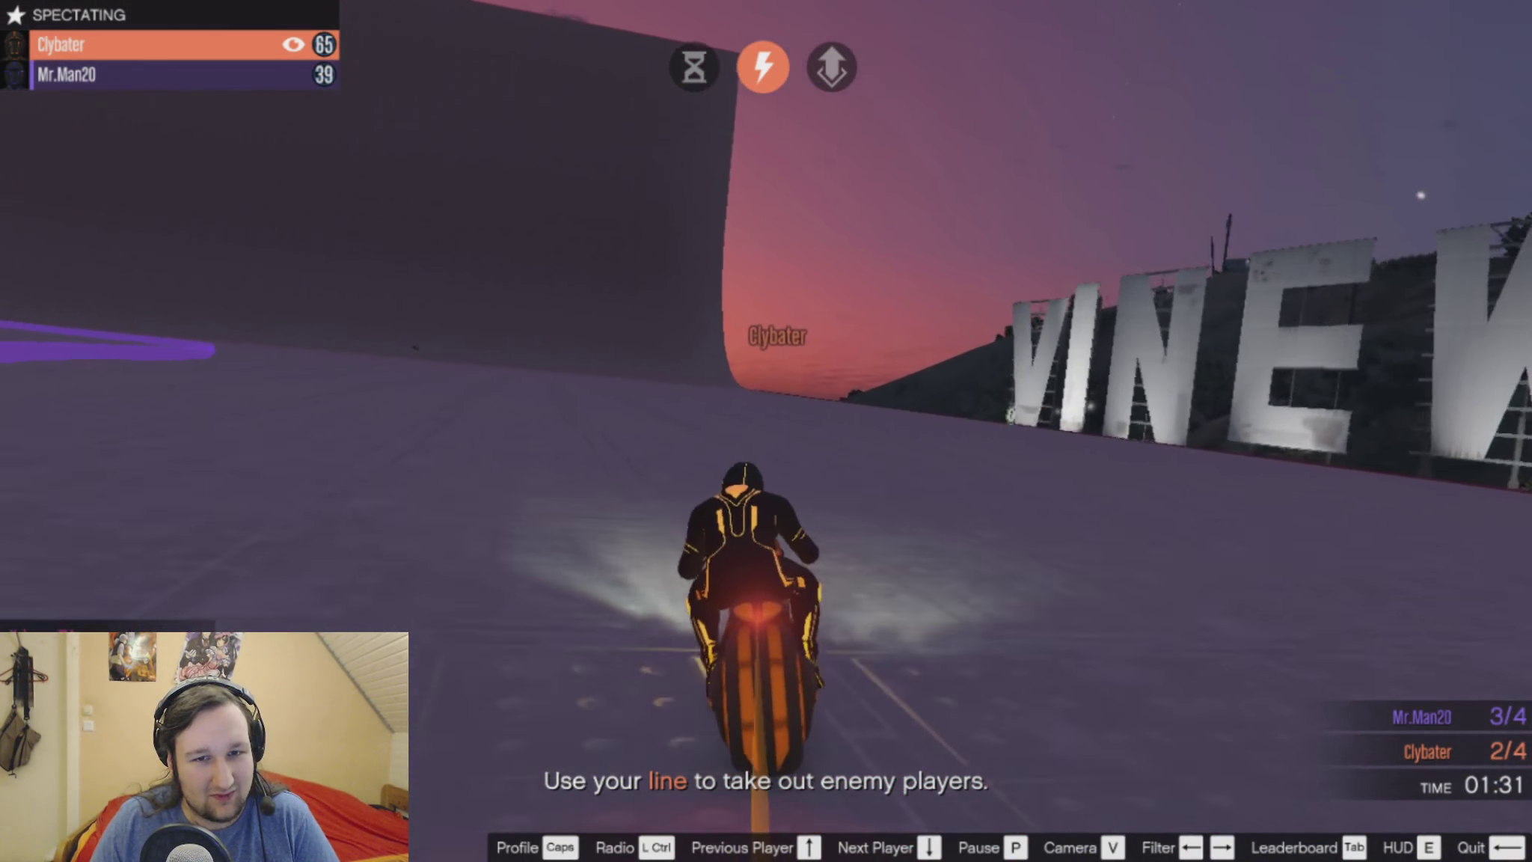
key(v)
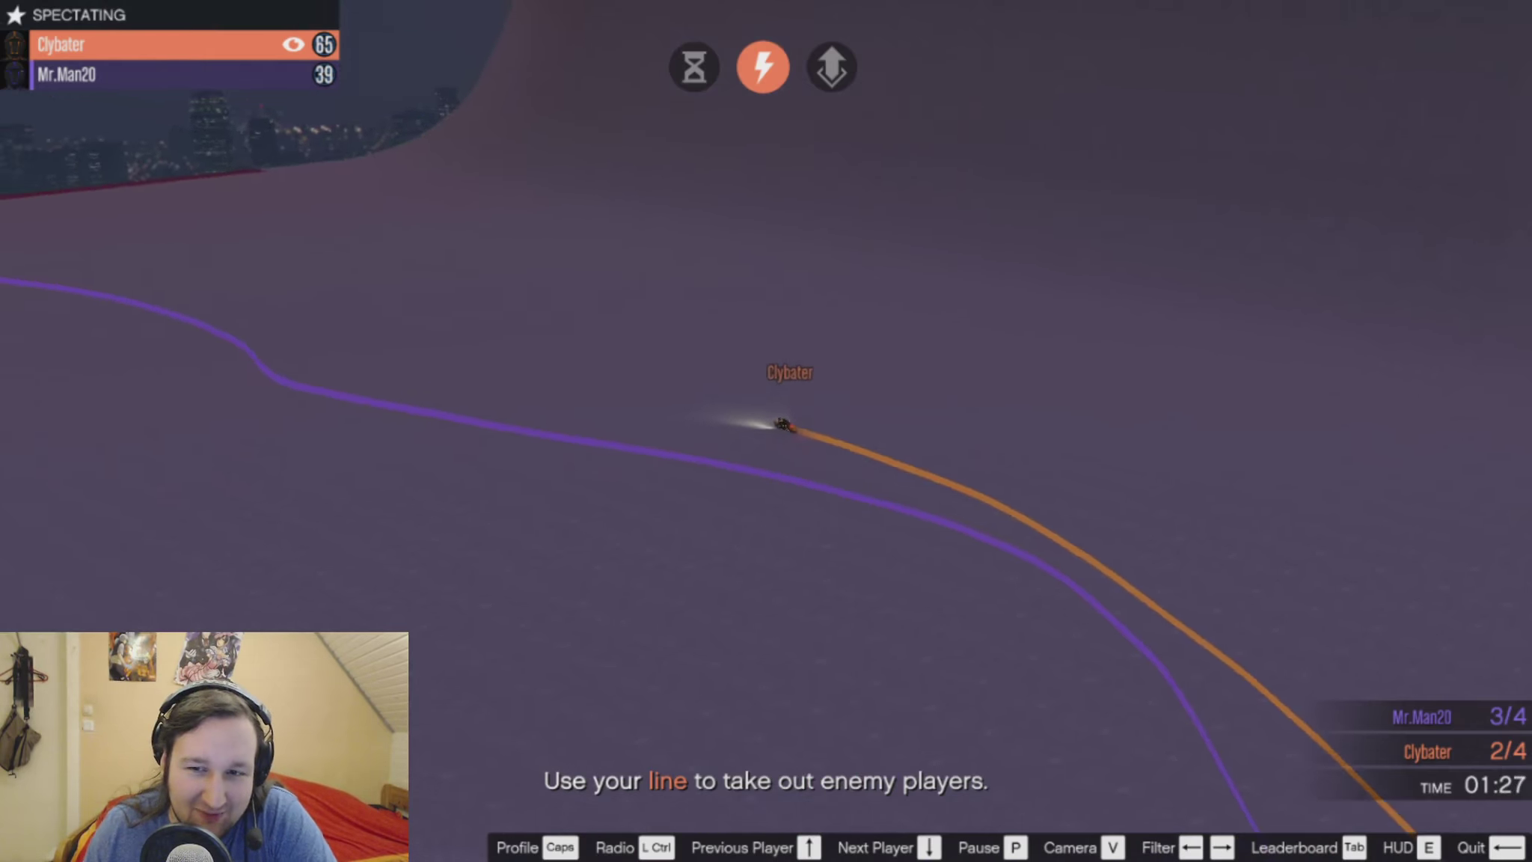
key(v)
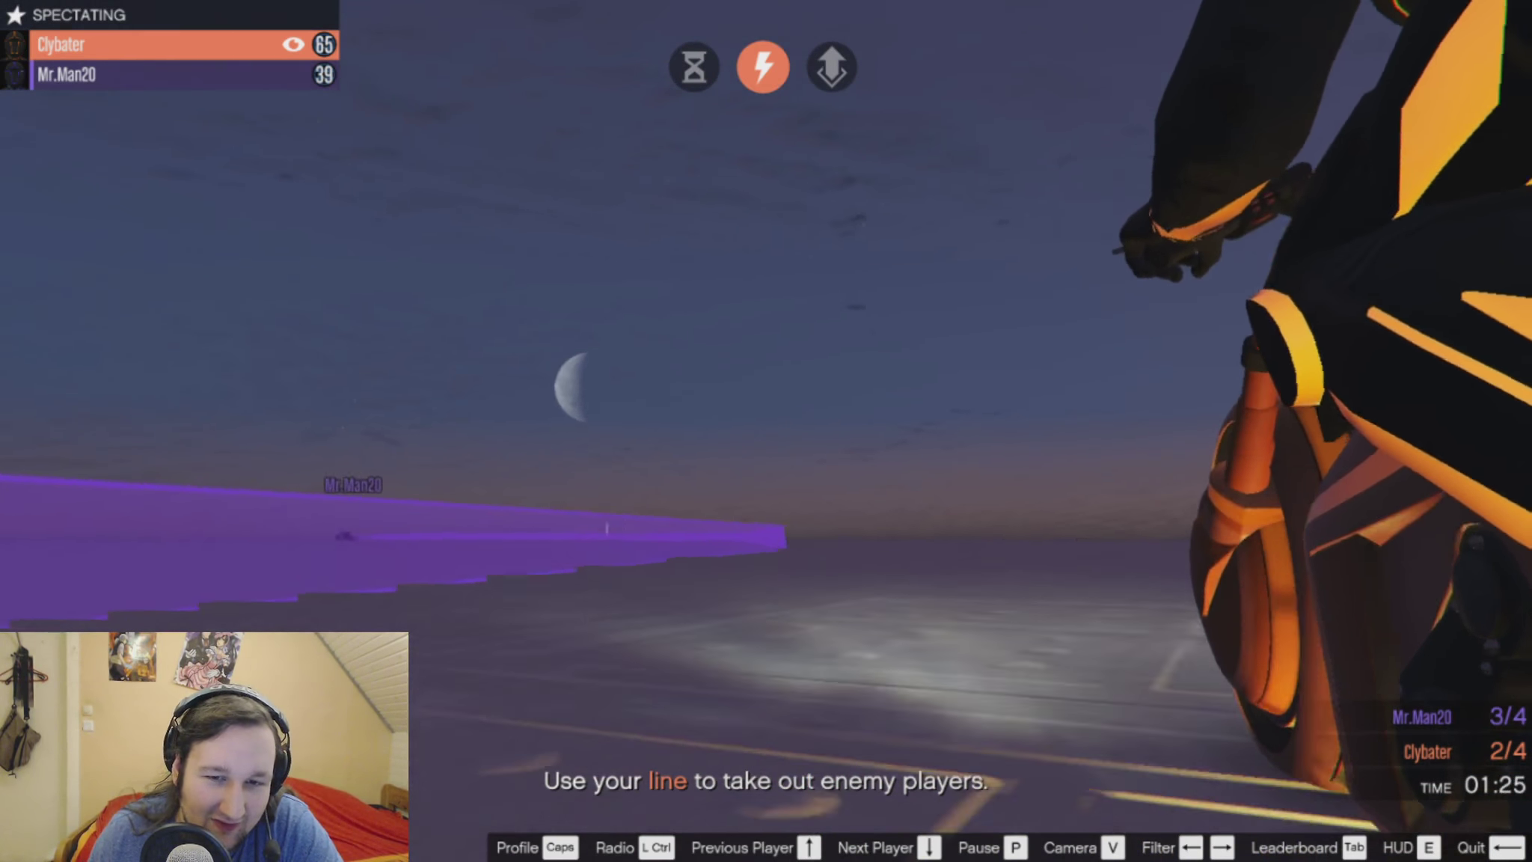
key(v)
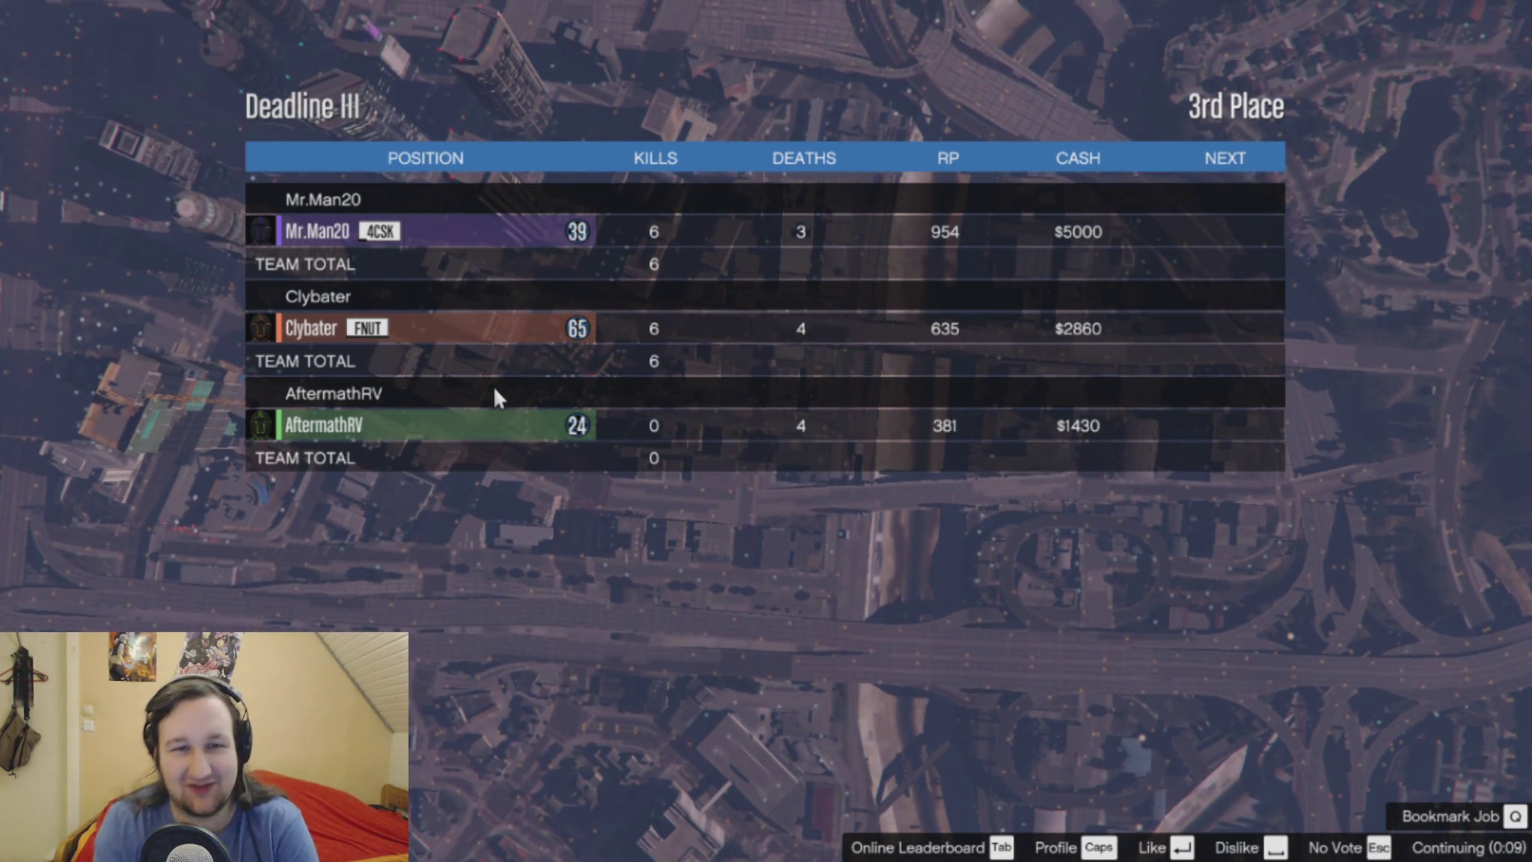
key(Return)
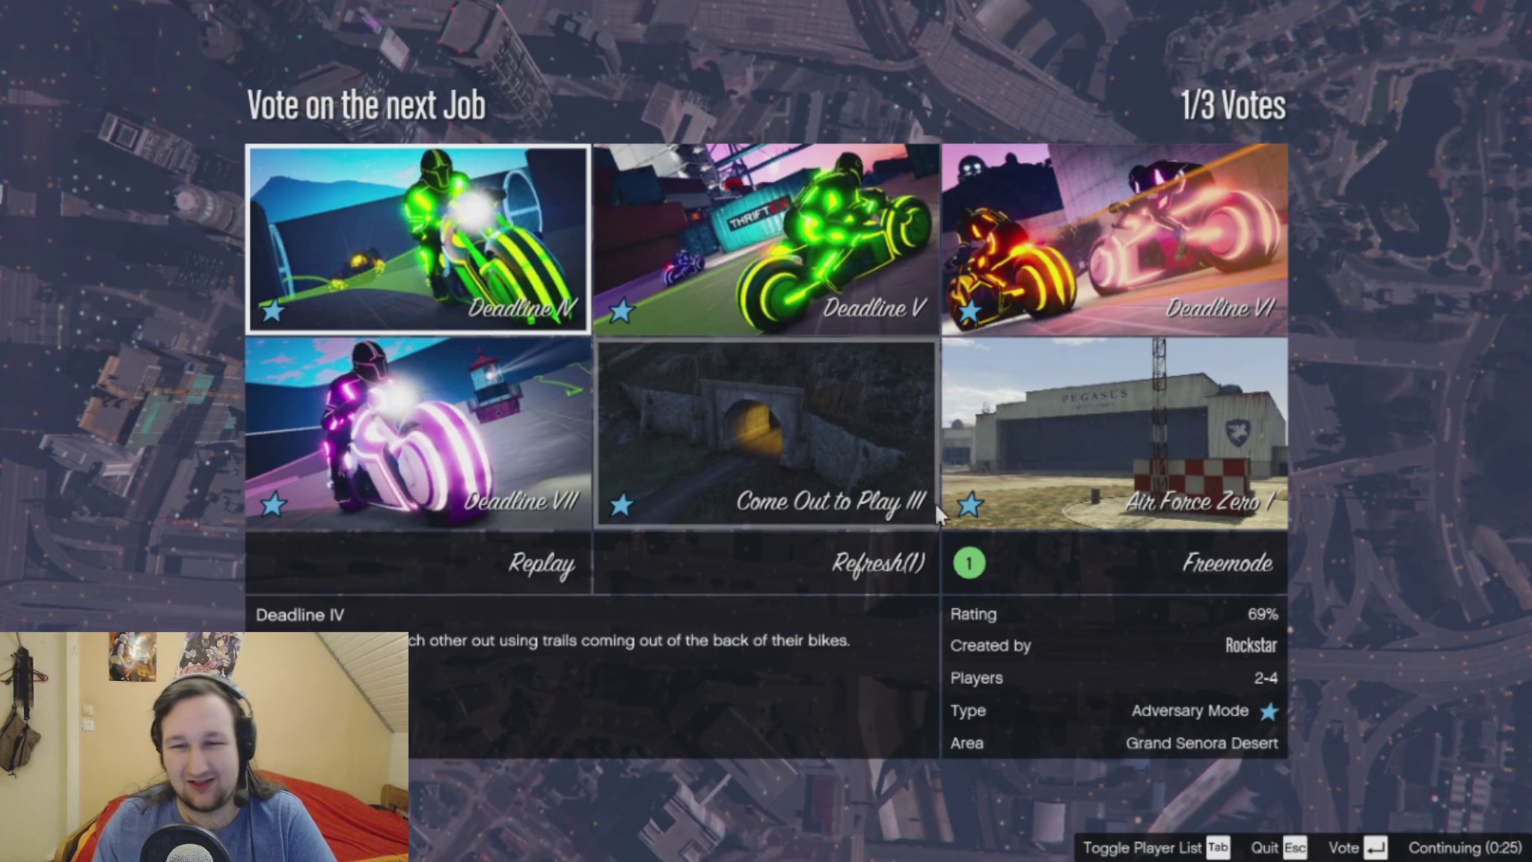
click(1135, 565)
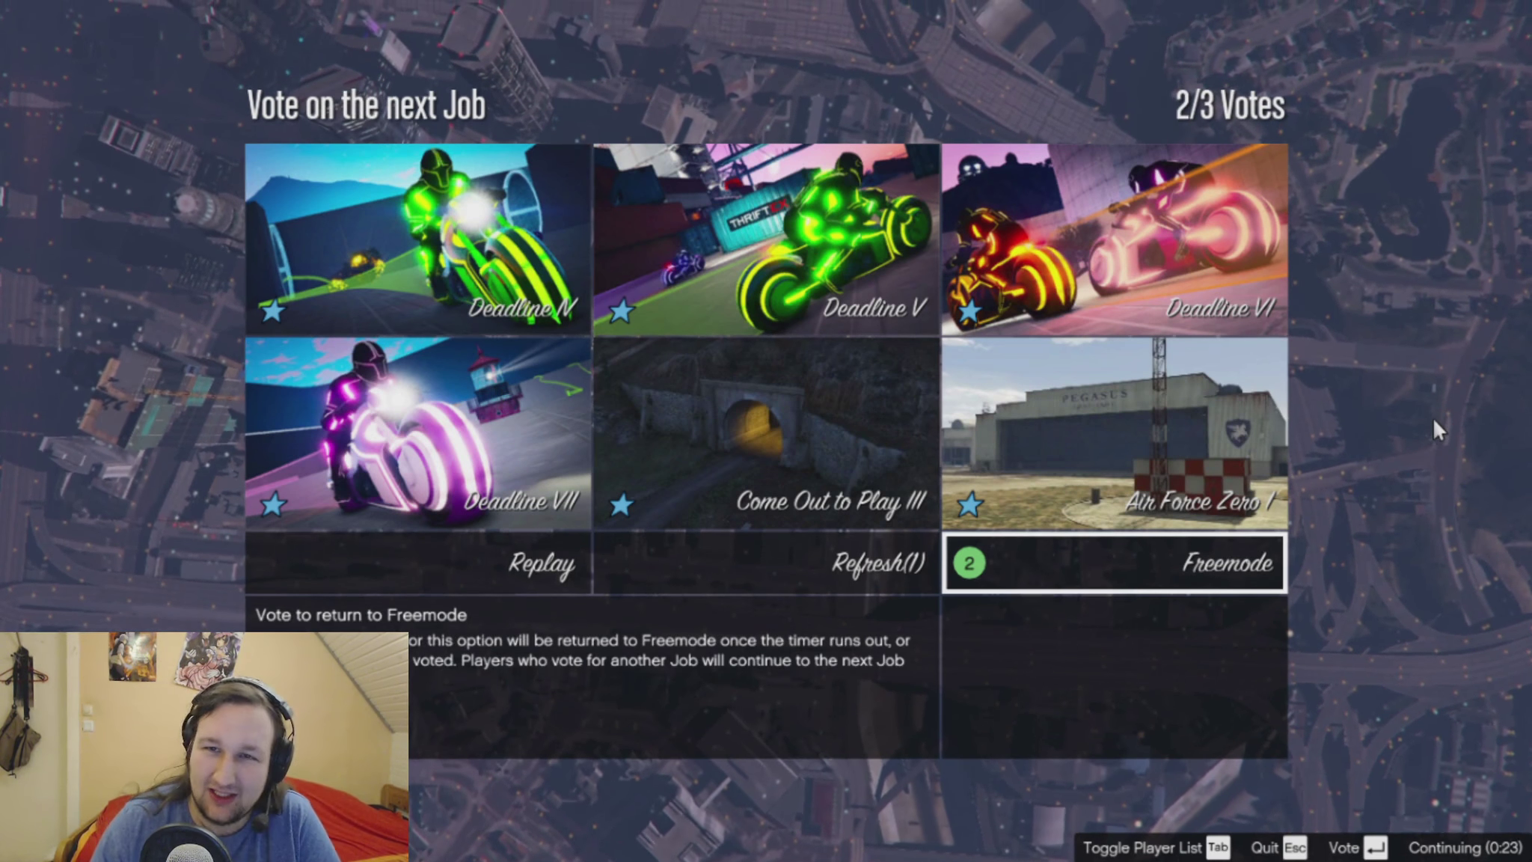